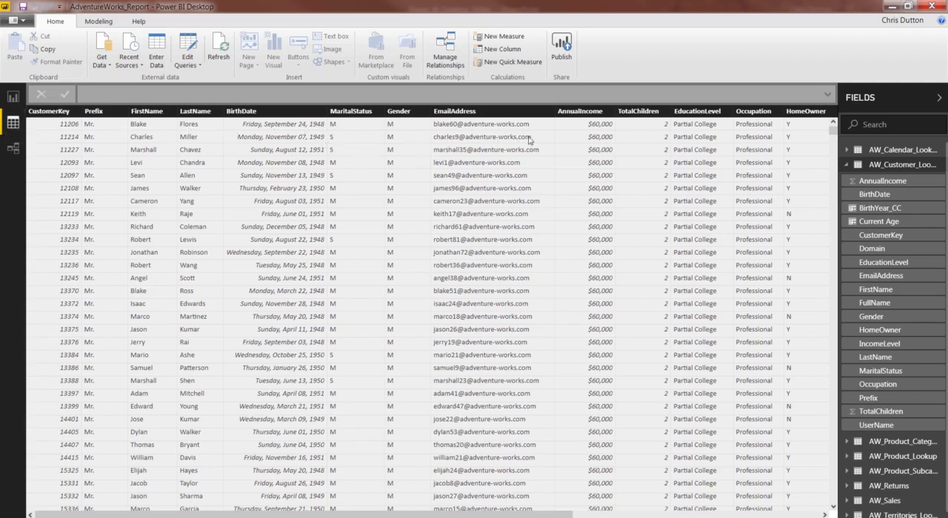
Step: Add a calculated column named Parent to the AW_Customer_Lookup table and begin its formula with an IF function
left_click(887, 170)
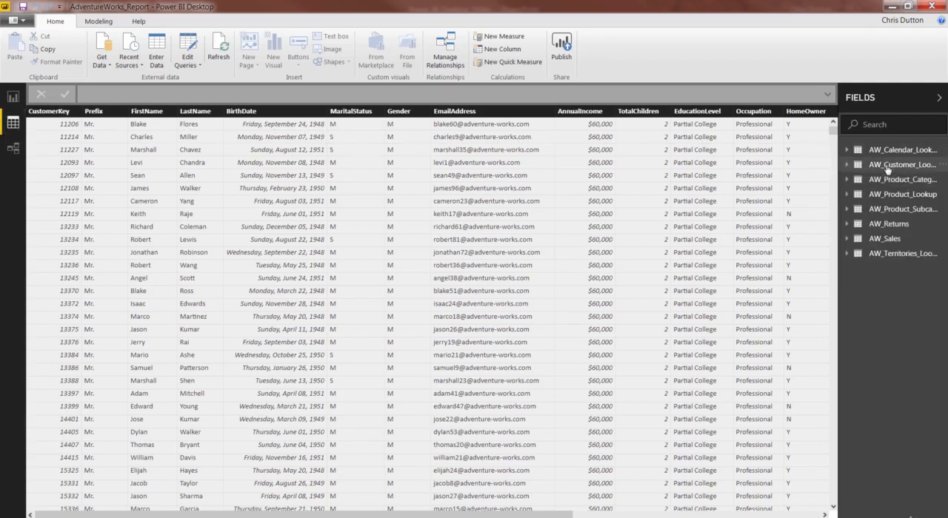
left_click(887, 169)
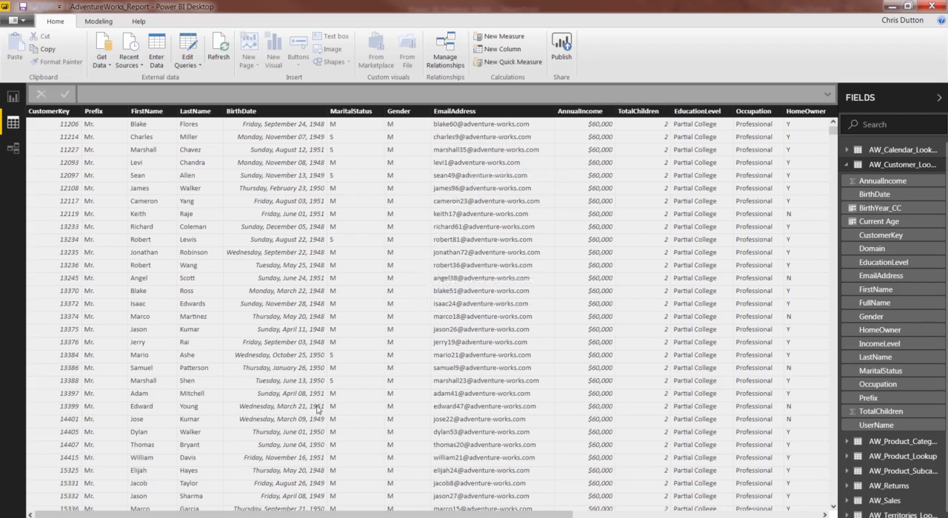
left_click_drag(295, 515, 542, 515)
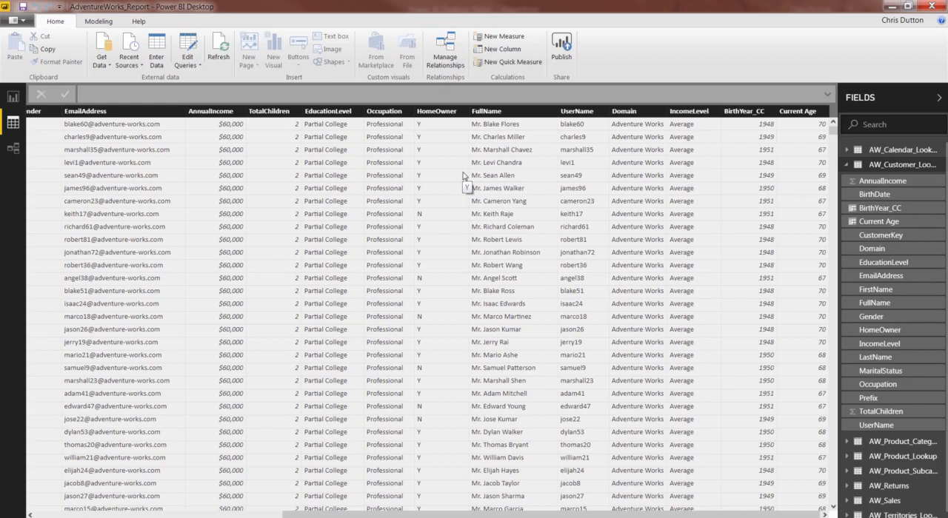
right_click(411, 164)
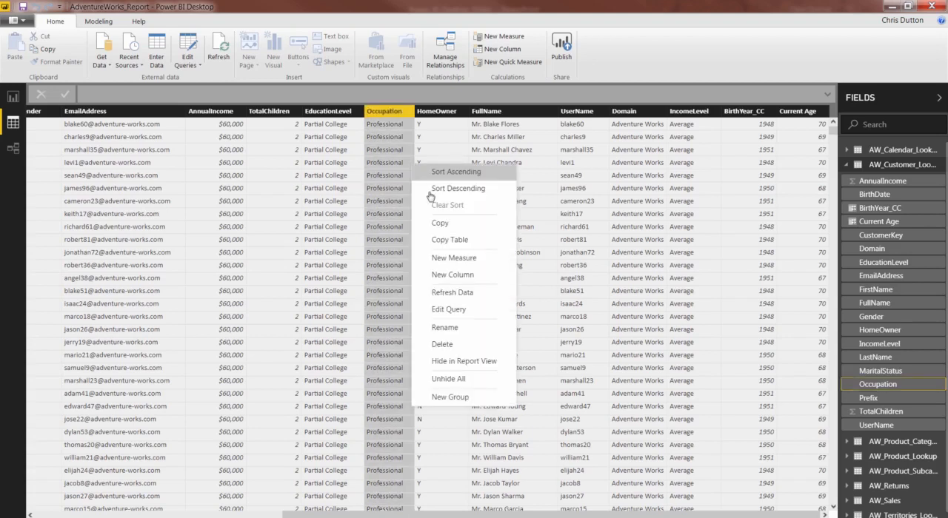
left_click(465, 277)
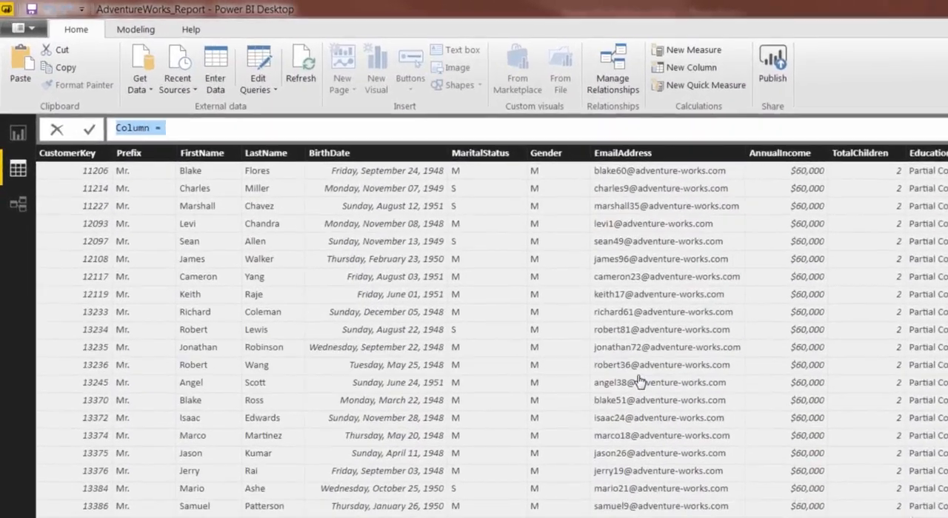
type("Parent")
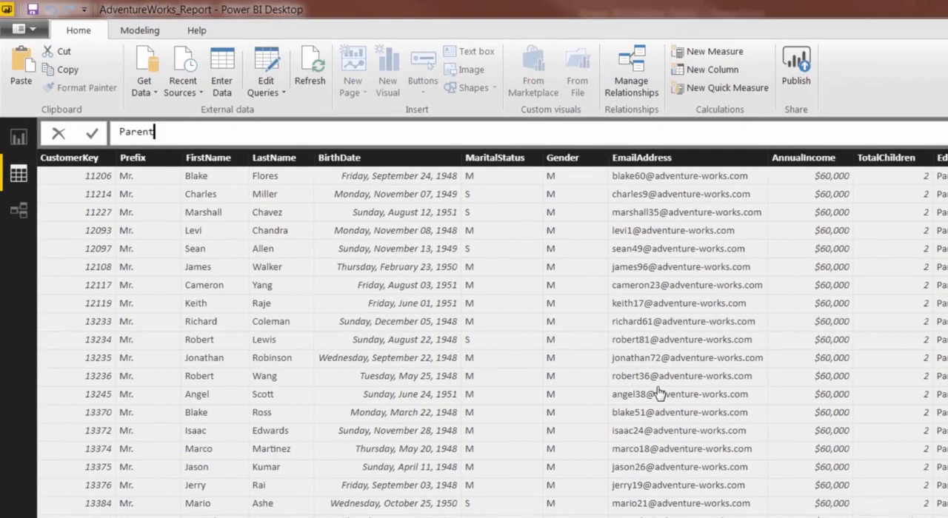
type(" = IF(")
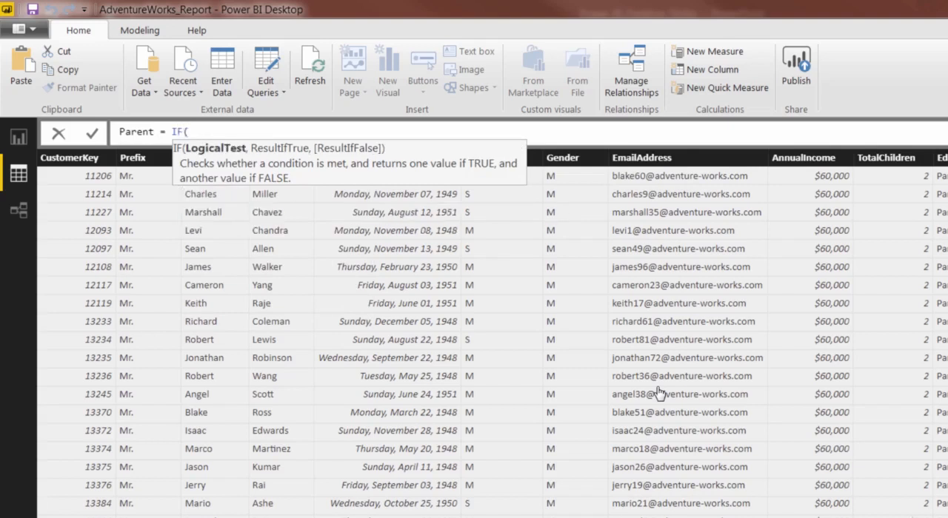
type("child")
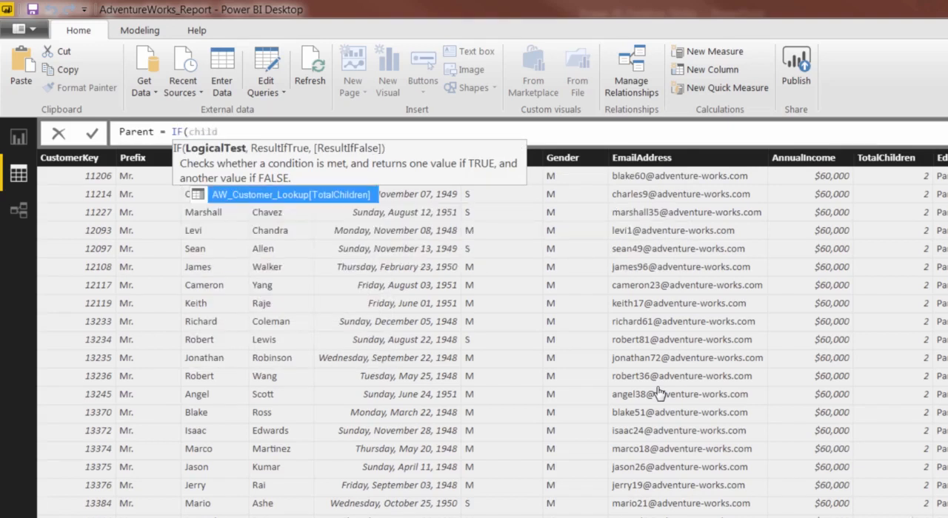
Step: Enter AW_Customer_Lookup[TotalChildren]>0 as the logical test of the Parent column's IF formula
key("Tab")
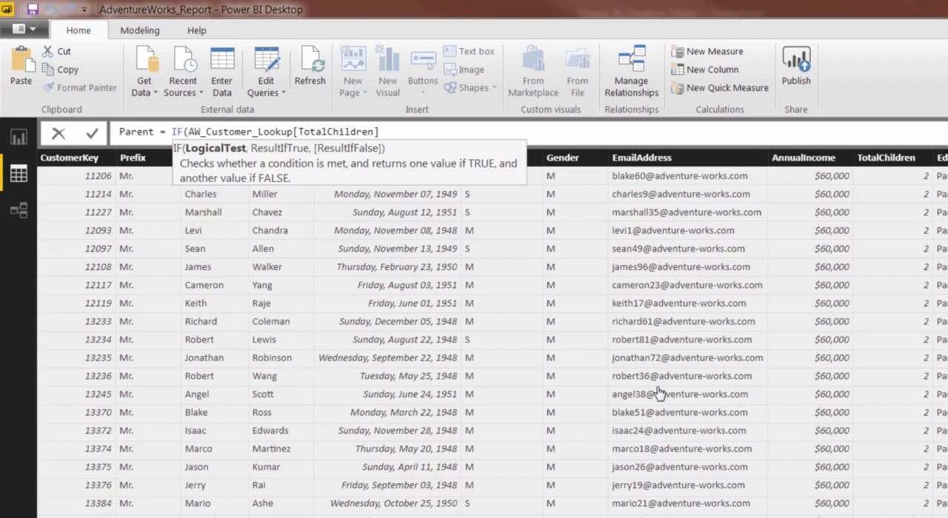
type(">0")
type(",")
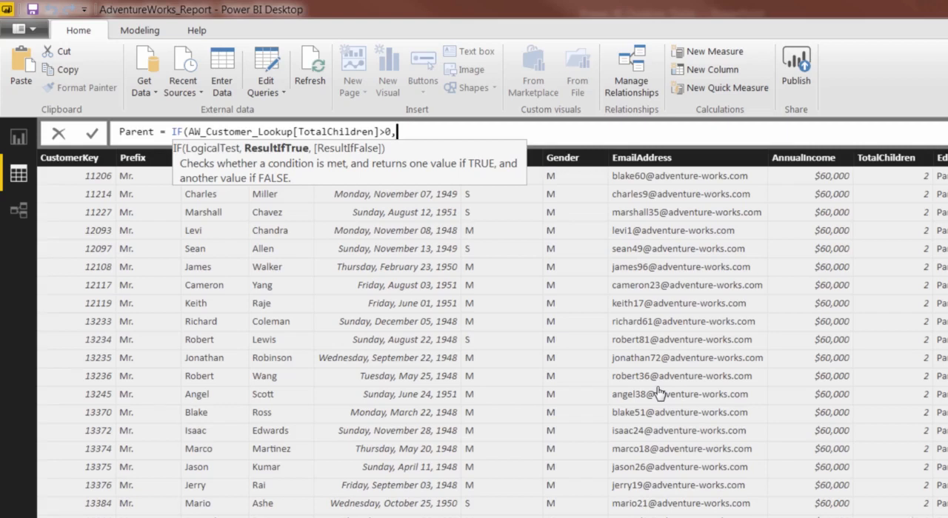
Step: Complete the Parent formula to return "Yes" when true and "No" when false, and commit it
type("\"Yes\",")
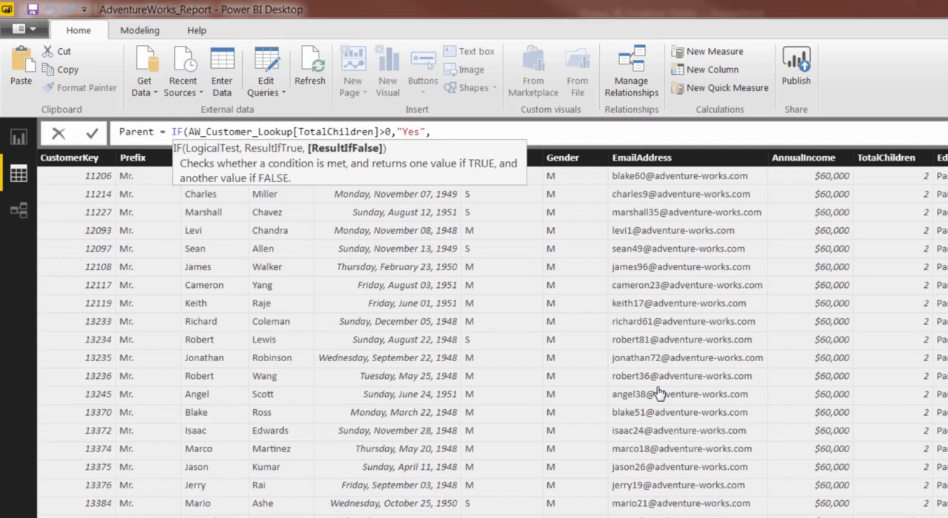
type("\"No\")")
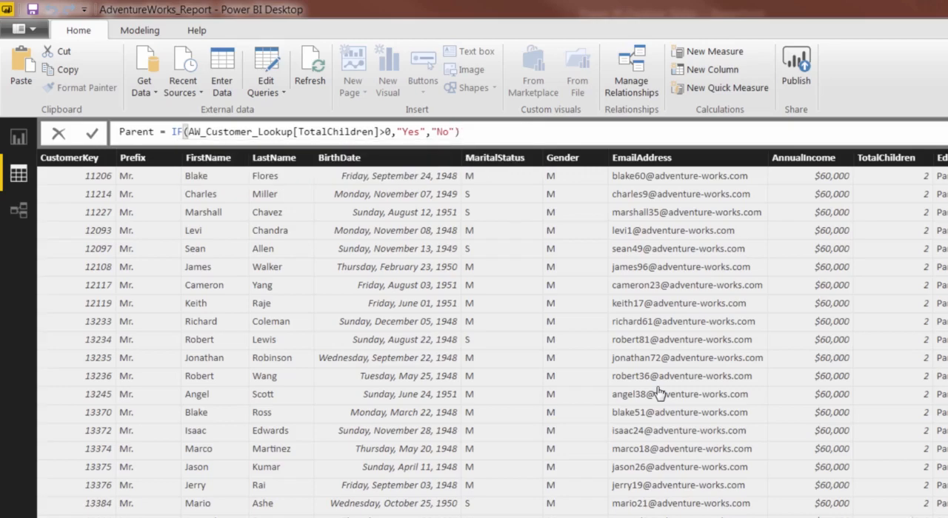
key("Return")
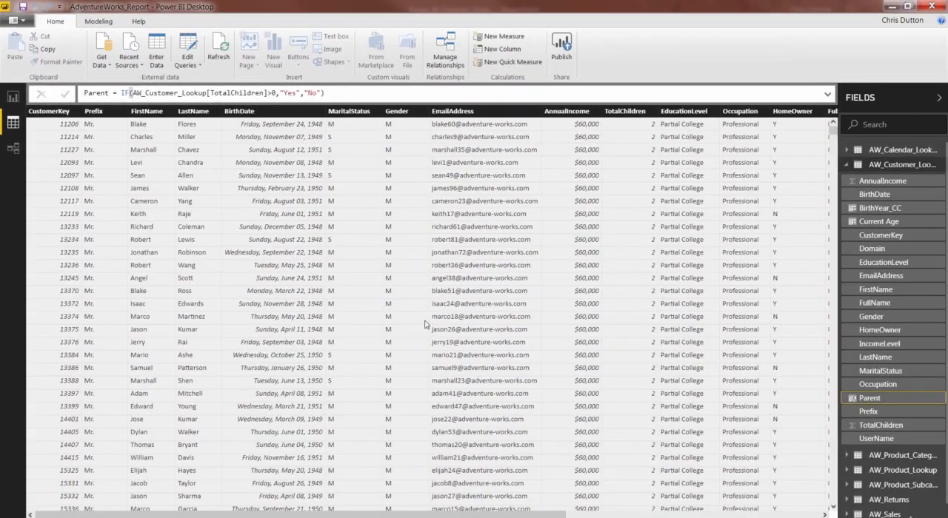
Step: Check the Parent column's values against TotalChildren across the customer table's rows
left_click_drag(344, 513, 527, 513)
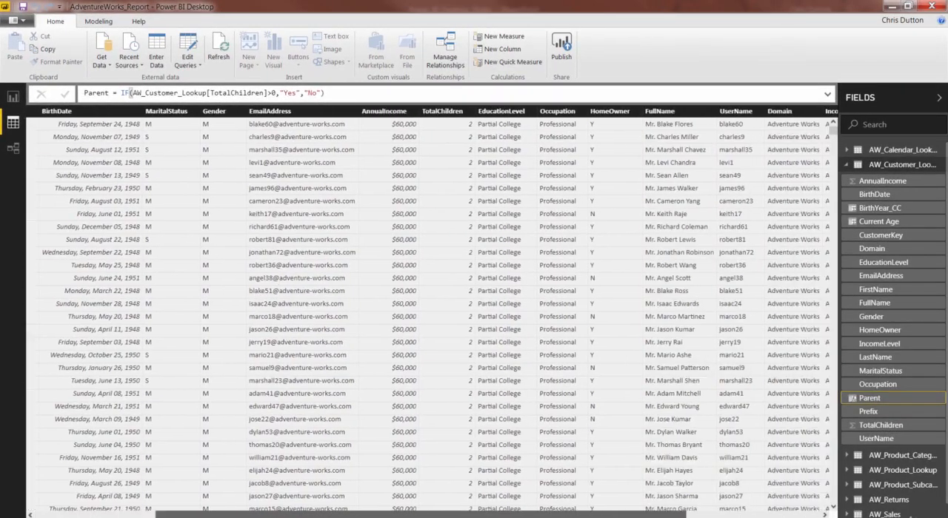
left_click_drag(181, 513, 707, 513)
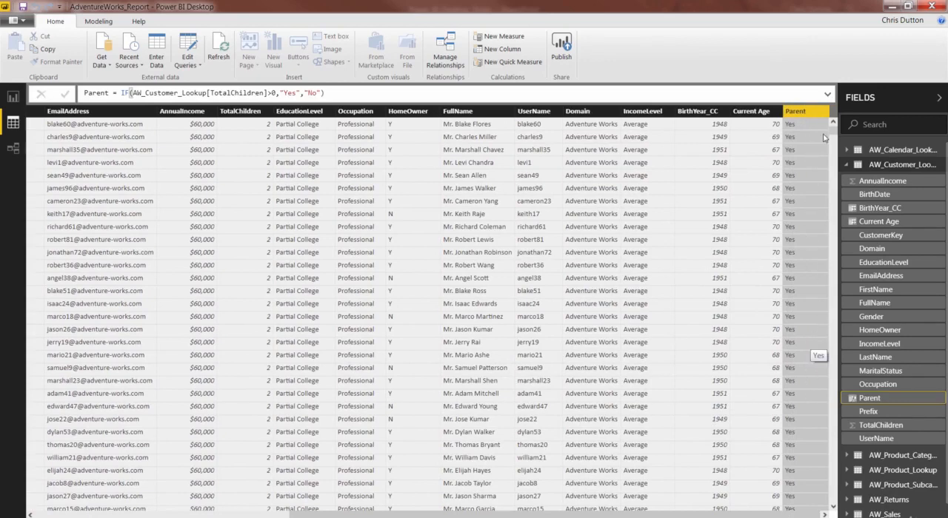
left_click_drag(835, 133, 833, 259)
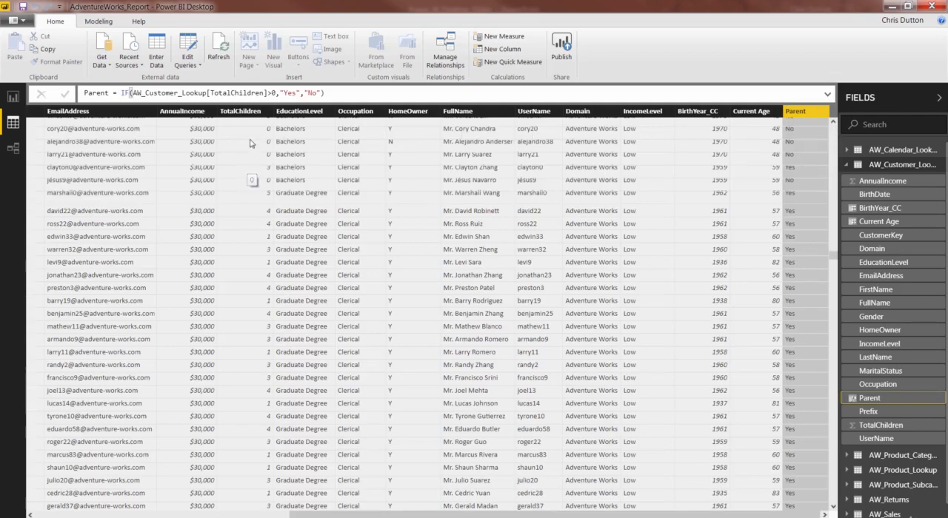
left_click_drag(834, 257, 832, 120)
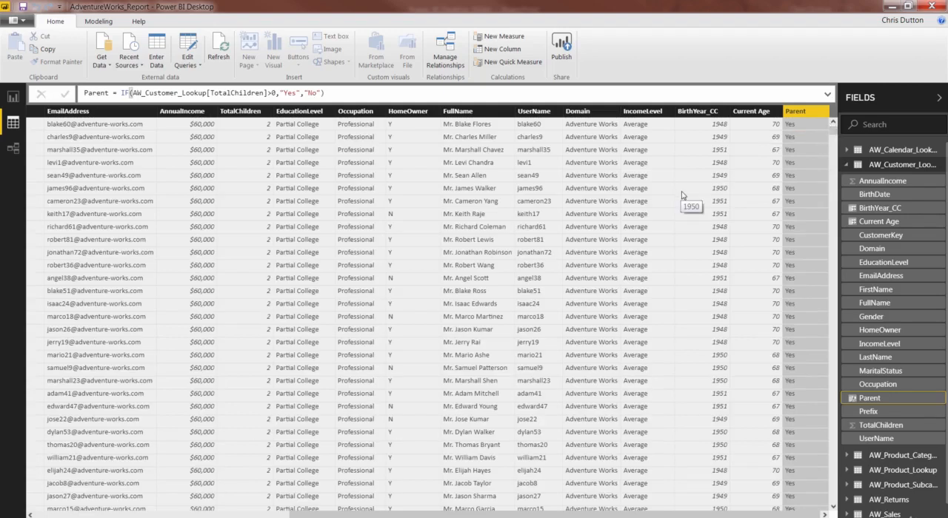
Step: Add a calculated column named Weekend to the AW_Calendar_Lookup table and begin its formula with an IF function
left_click(881, 151)
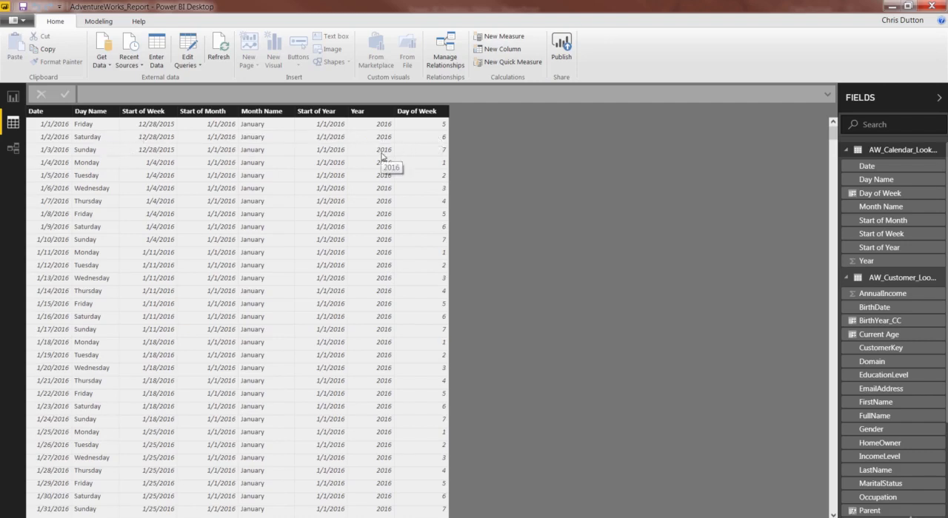
right_click(359, 201)
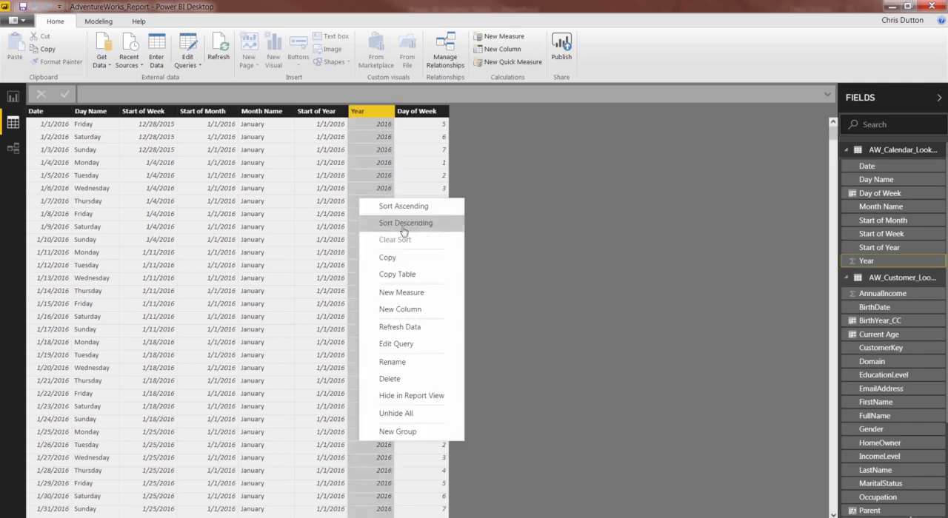
left_click(416, 312)
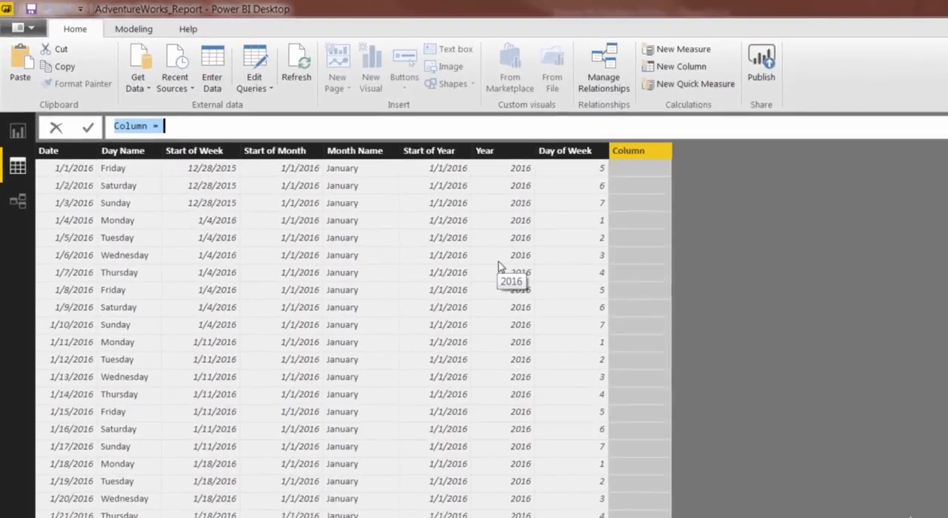
type("Weekend ")
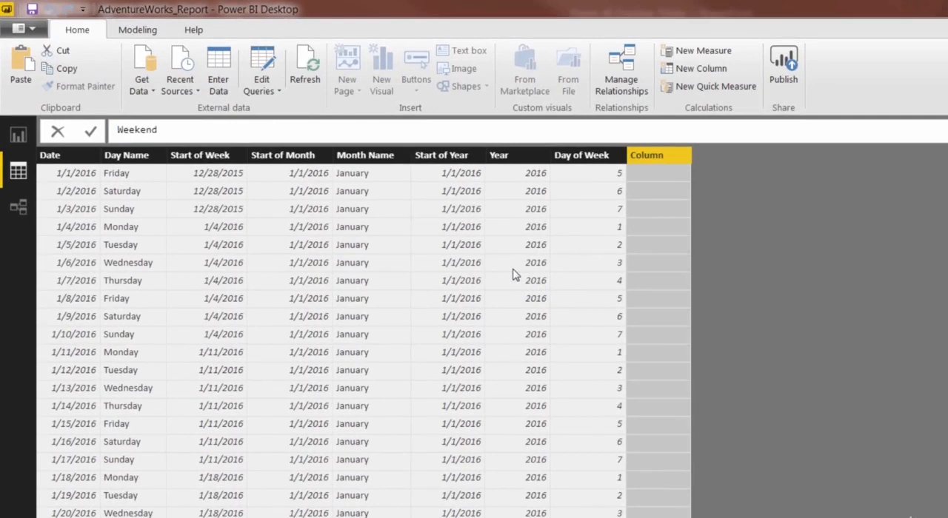
type("= IF")
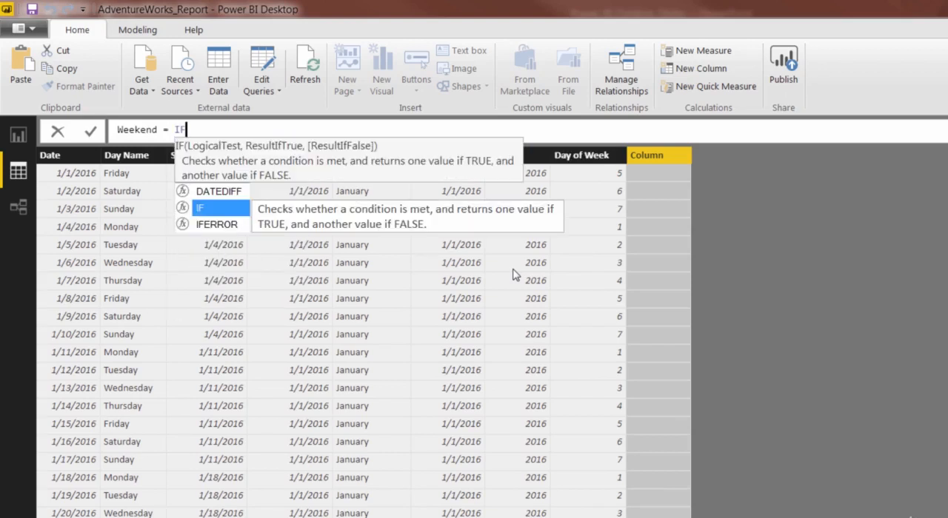
type("(")
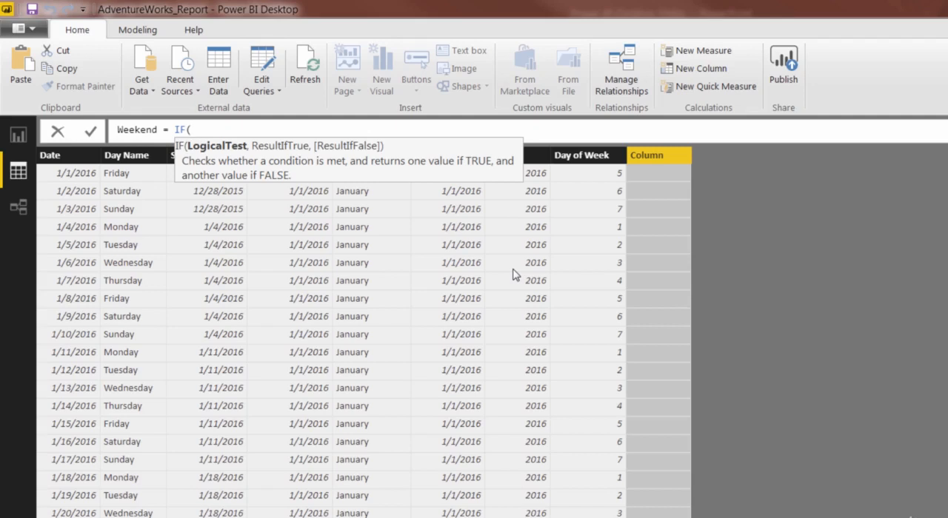
Step: Enter an OR condition as the Weekend formula's logical test, checking whether AW_Calendar_Lookup[Day of Week] equals 6 or 7
type("OR")
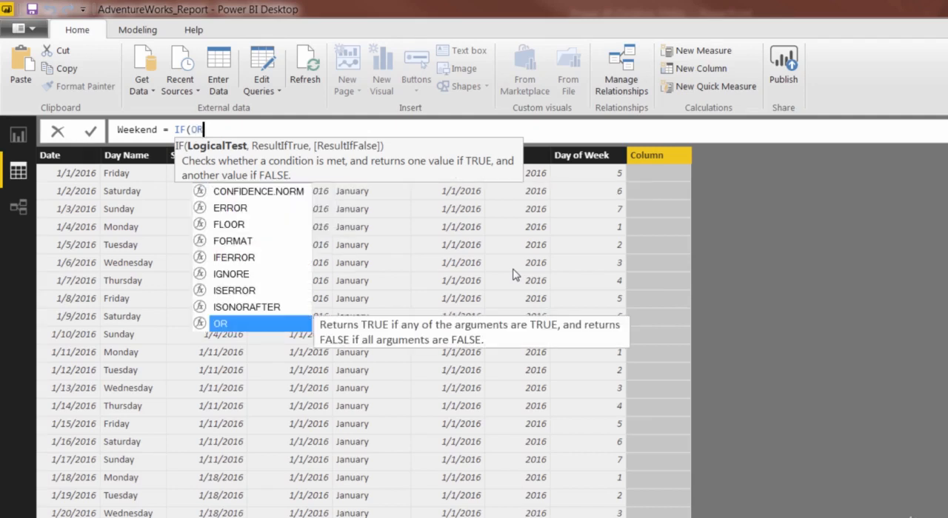
type("(")
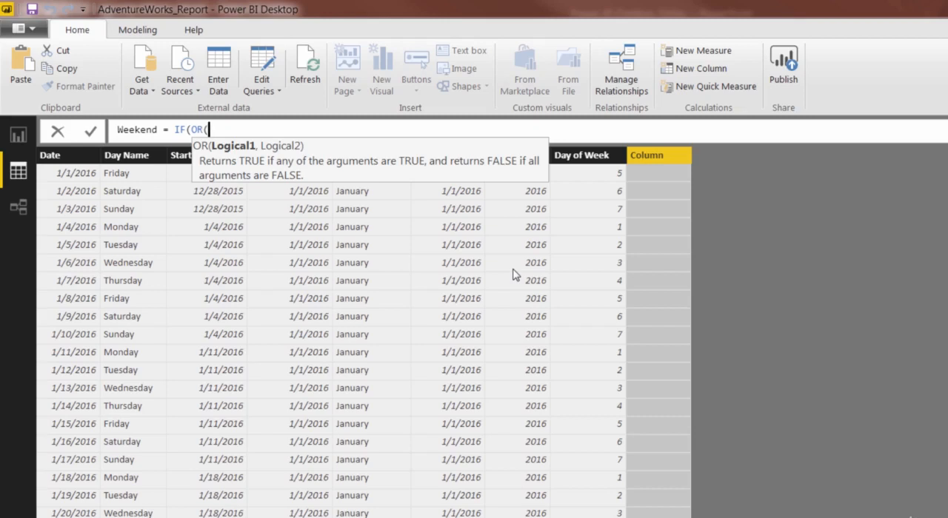
type("day of")
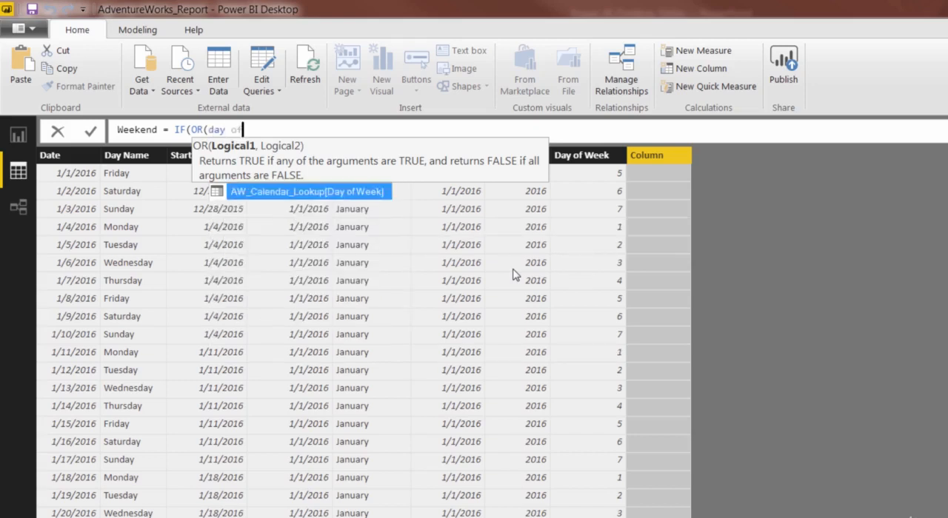
key("Tab")
type("=6")
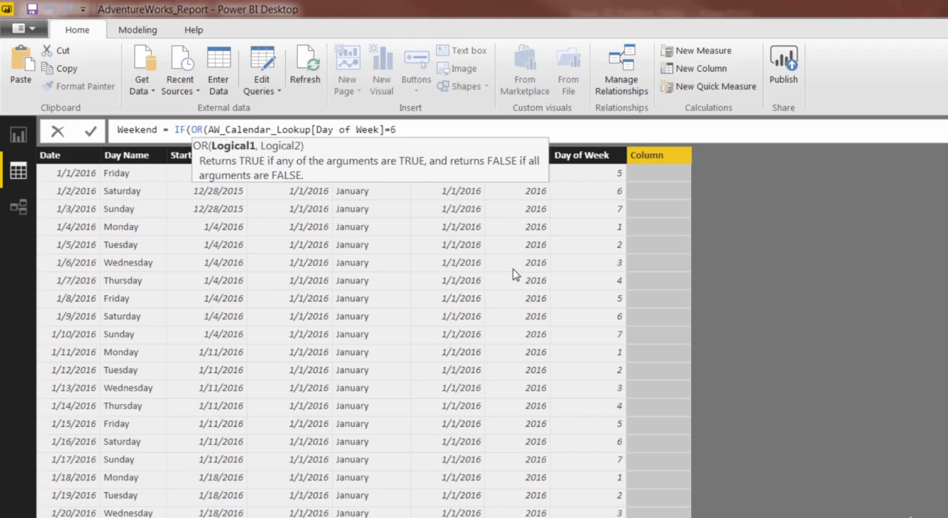
type(",")
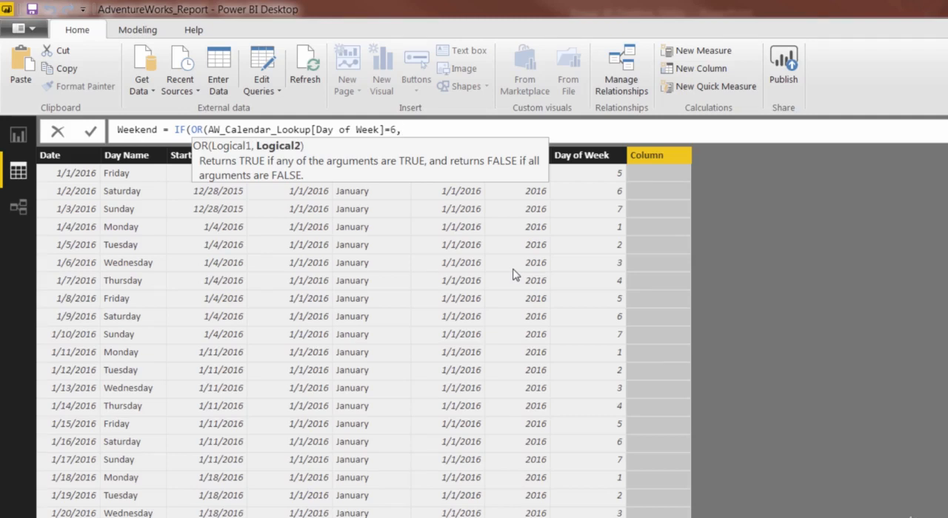
type("Day of")
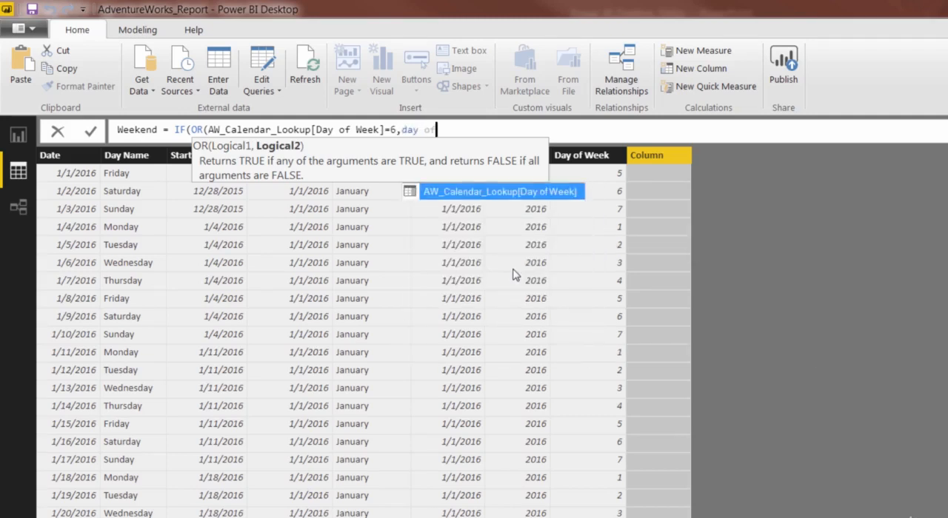
key("Tab")
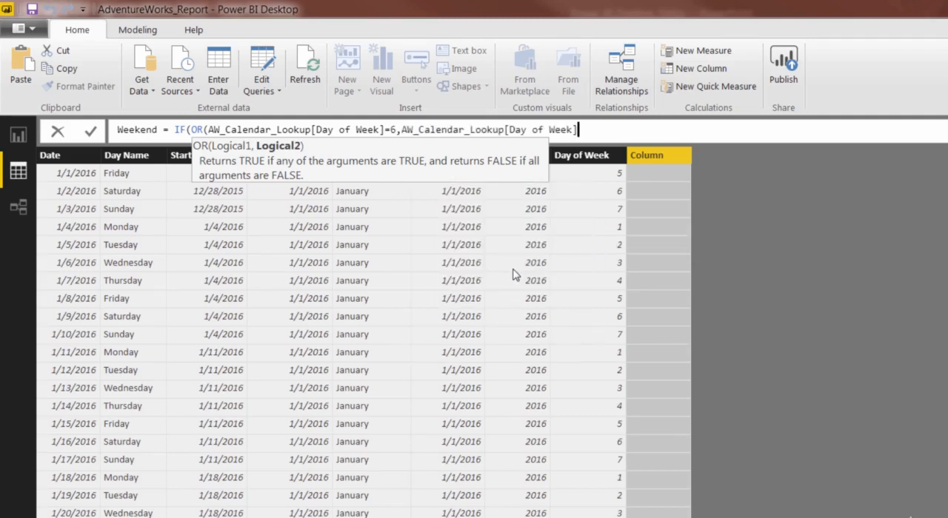
type("=7")
type(")")
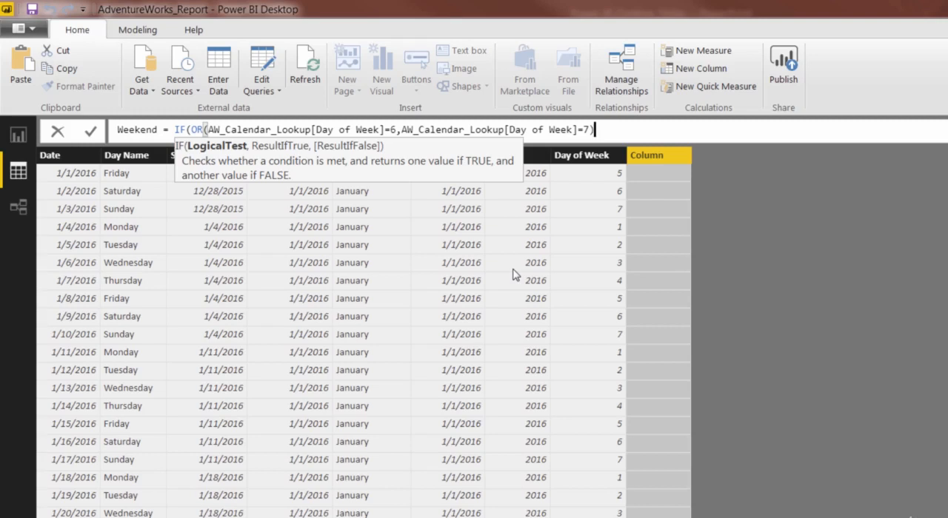
type(",")
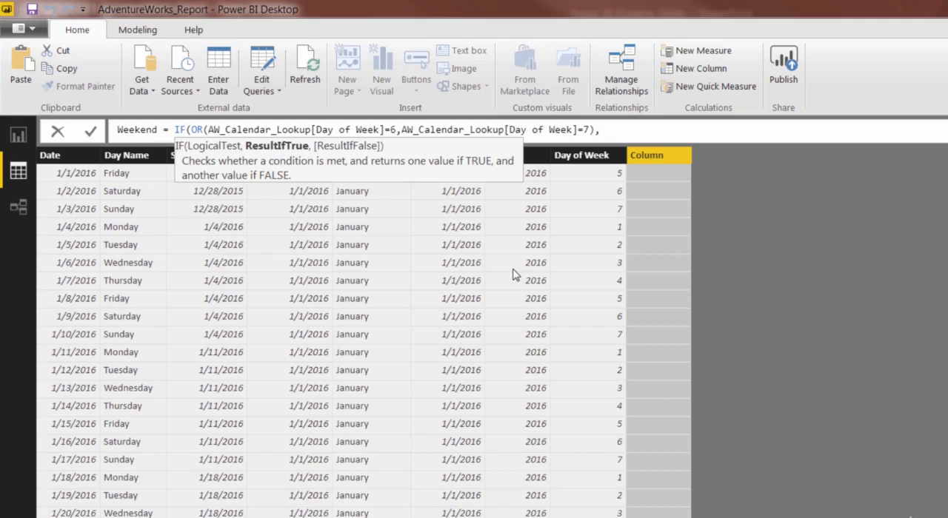
Step: Complete the Weekend formula to return "Weekend" when true and "Weekday" when false, and commit it
type("\"Weekend\",")
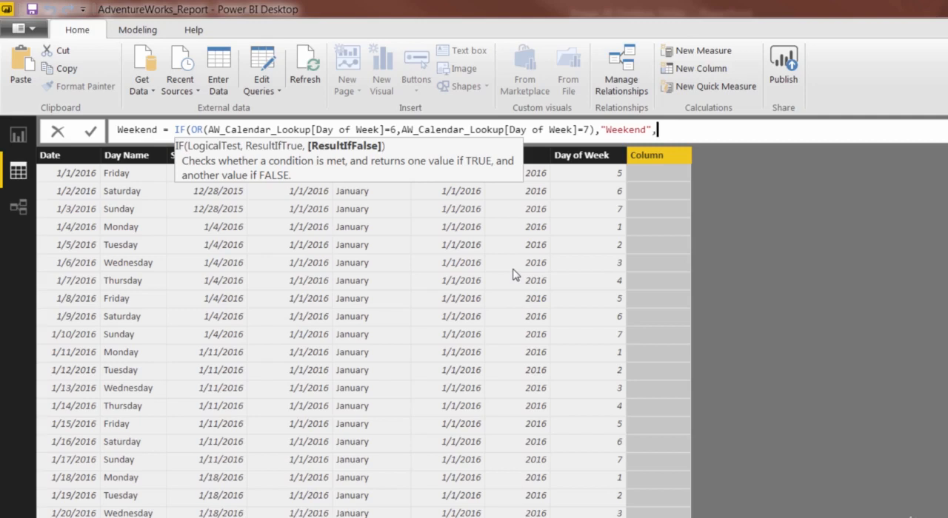
type("\"Weekday\")")
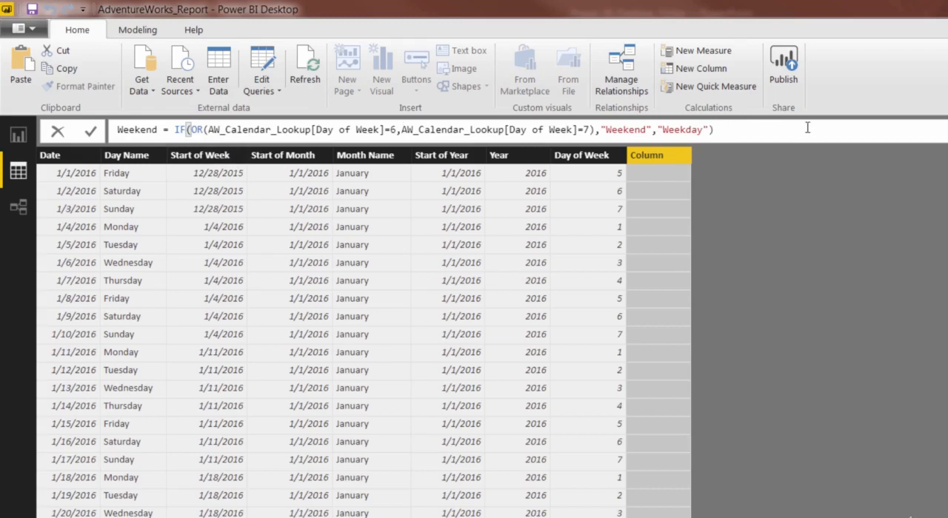
key("Return")
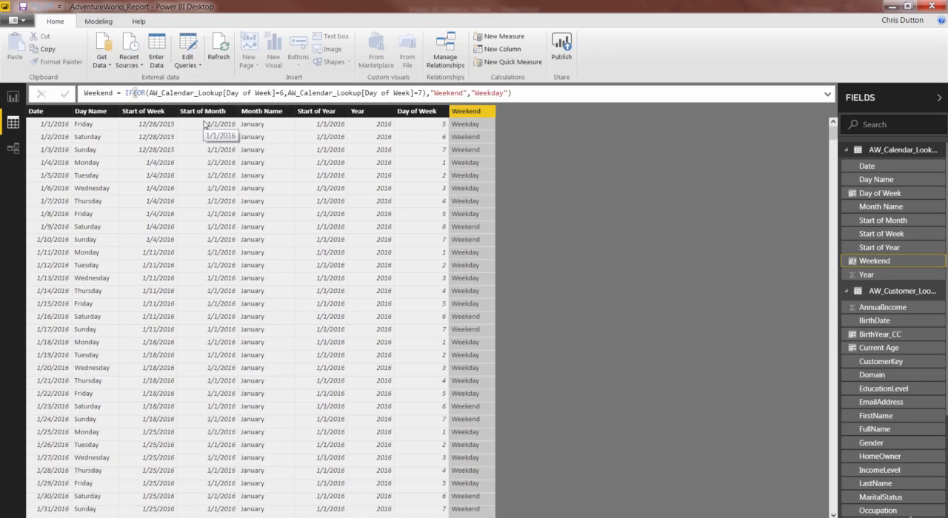
Step: Clear the Weekend column's formula back to its opening IF function, removing the OR condition and both result values
left_click(506, 93)
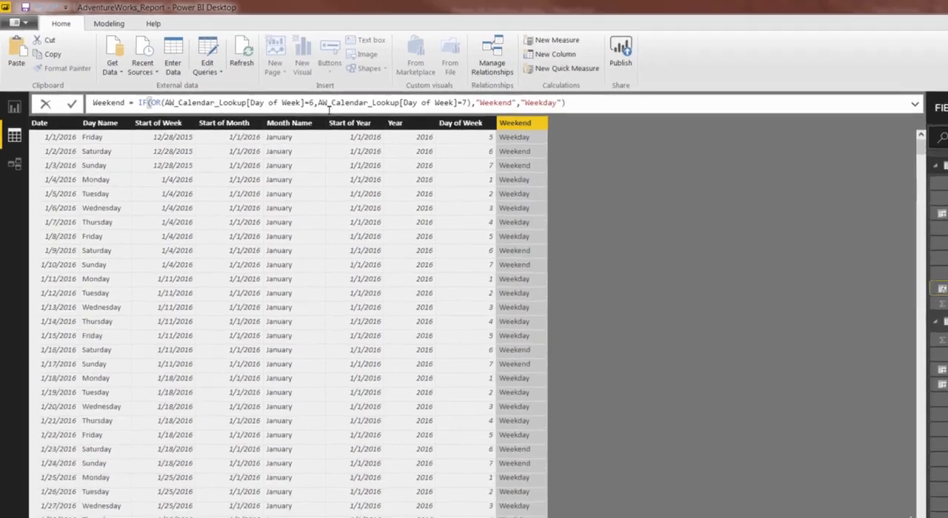
key("BackSpace")
key("BackSpace")
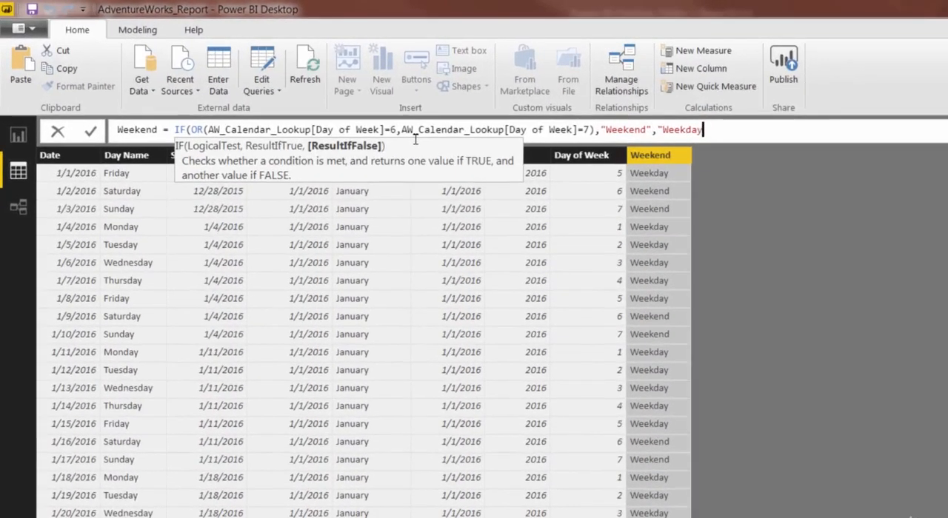
key("BackSpace")
key("BackSpace")
key("BackSpace")
key("BackSpace")
key("BackSpace")
key("BackSpace")
key("BackSpace")
key("BackSpace")
key("BackSpace")
key("BackSpace")
key("BackSpace")
key("BackSpace")
key("BackSpace")
key("BackSpace")
key("BackSpace")
key("BackSpace")
key("BackSpace")
key("BackSpace")
key("BackSpace")
key("BackSpace")
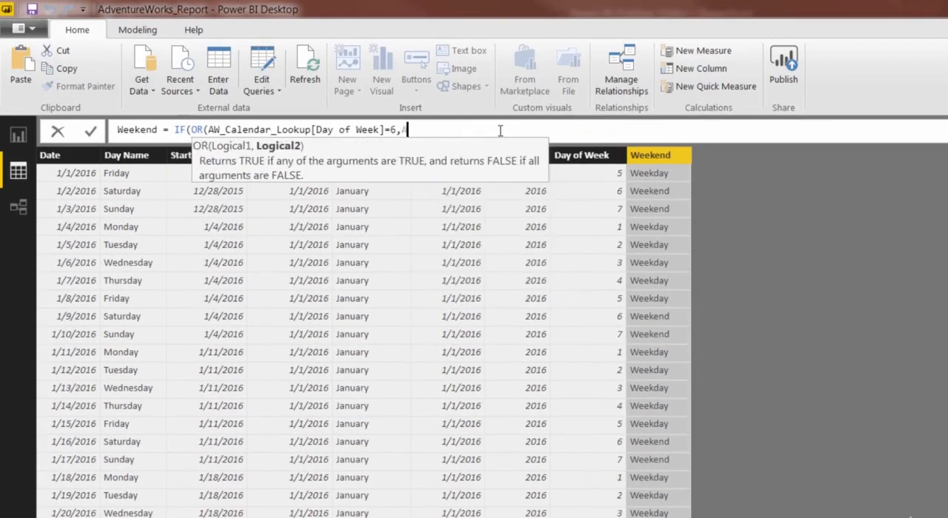
key("BackSpace")
key("BackSpace")
key("BackSpace")
key("BackSpace")
key("BackSpace")
key("BackSpace")
key("BackSpace")
key("BackSpace")
key("BackSpace")
key("BackSpace")
key("BackSpace")
key("BackSpace")
key("BackSpace")
key("BackSpace")
key("BackSpace")
key("BackSpace")
key("BackSpace")
key("BackSpace")
key("BackSpace")
key("BackSpace")
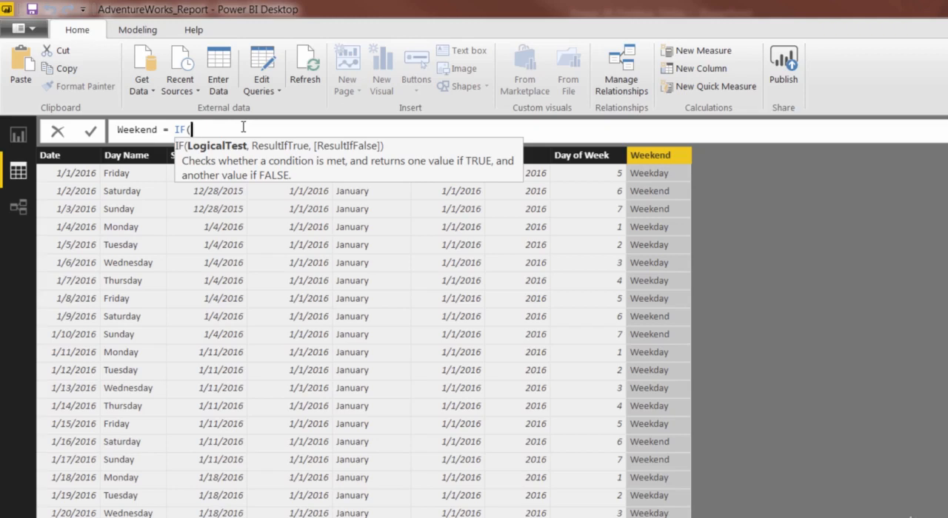
Step: Enter the Weekend formula's logical test with the || operator, checking whether AW_Calendar_Lookup[Day of Week] equals 6 or 7
type("day of")
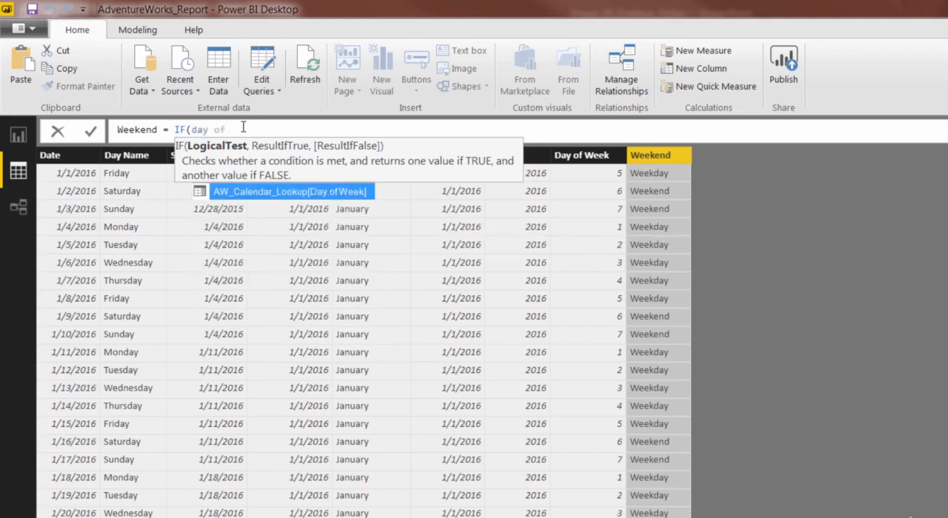
key("Tab")
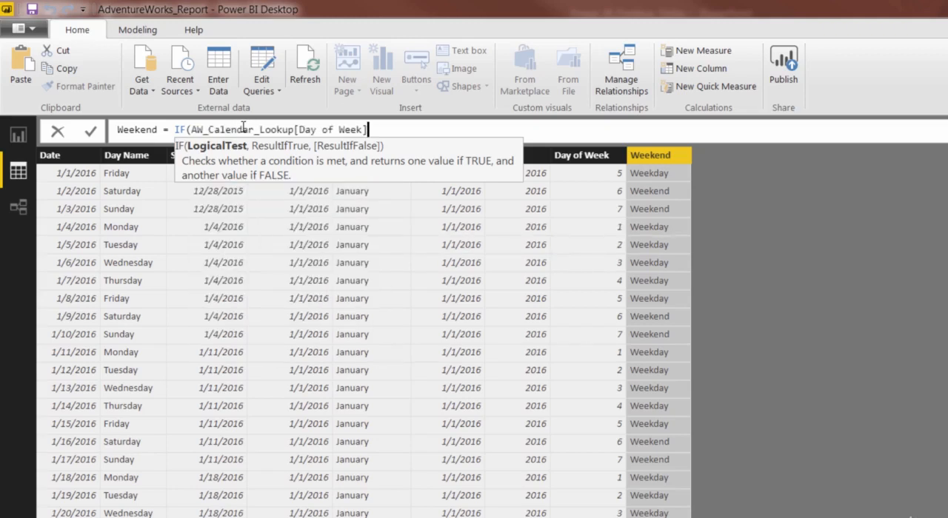
type("=6")
type("||")
type("day of")
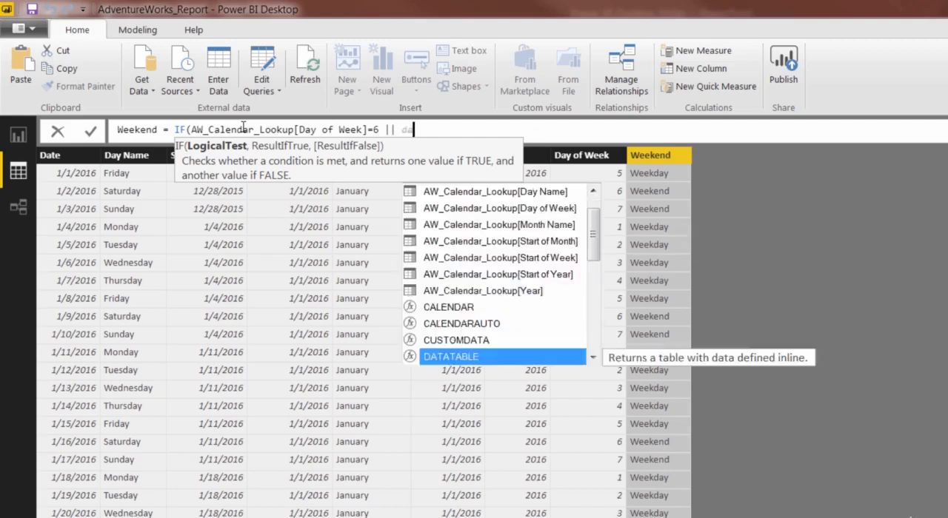
key("Tab")
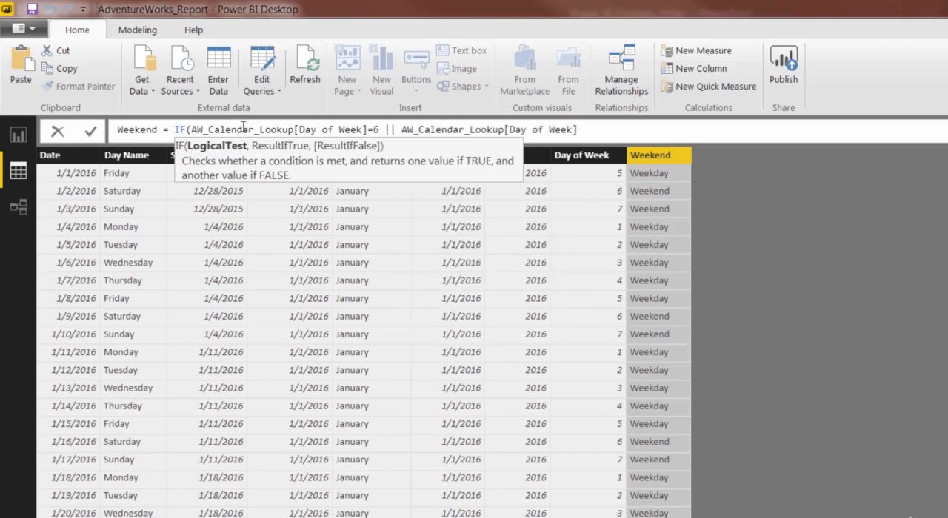
type("=7,")
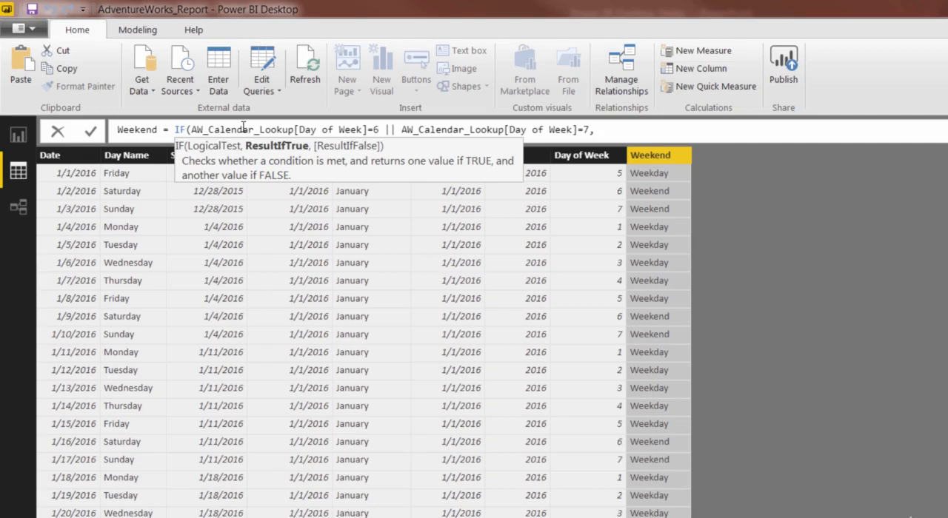
Step: Add "Weekend" as the true result and "Weekday" as the false result, and close the Weekend formula's IF function
type("\"Weekend\",\"")
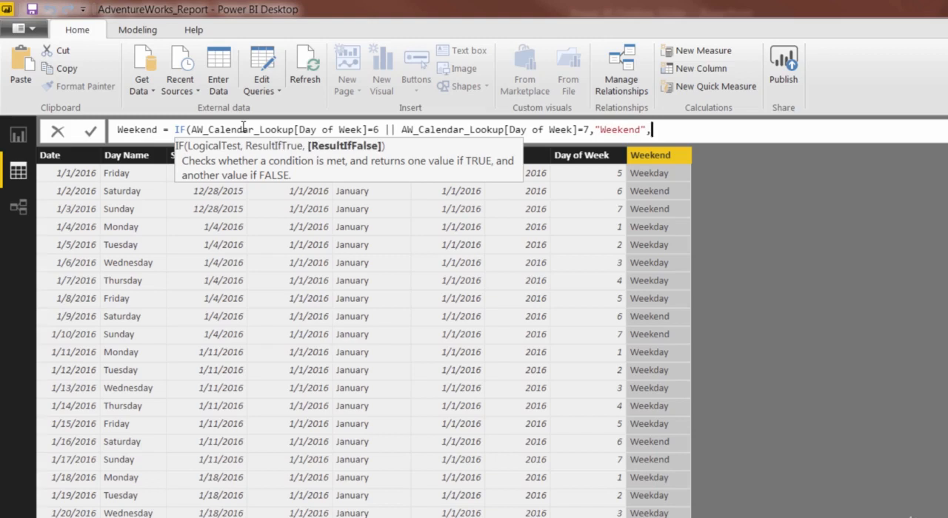
type("Weekday\")")
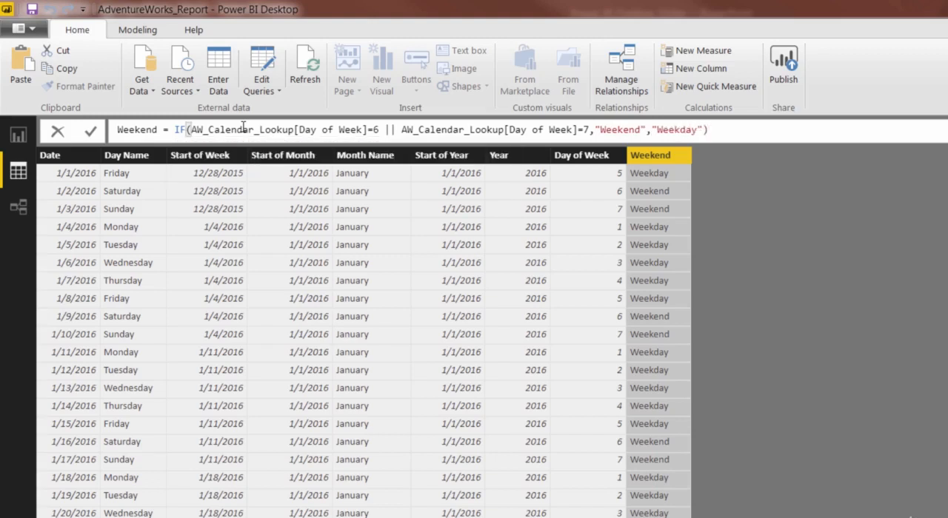